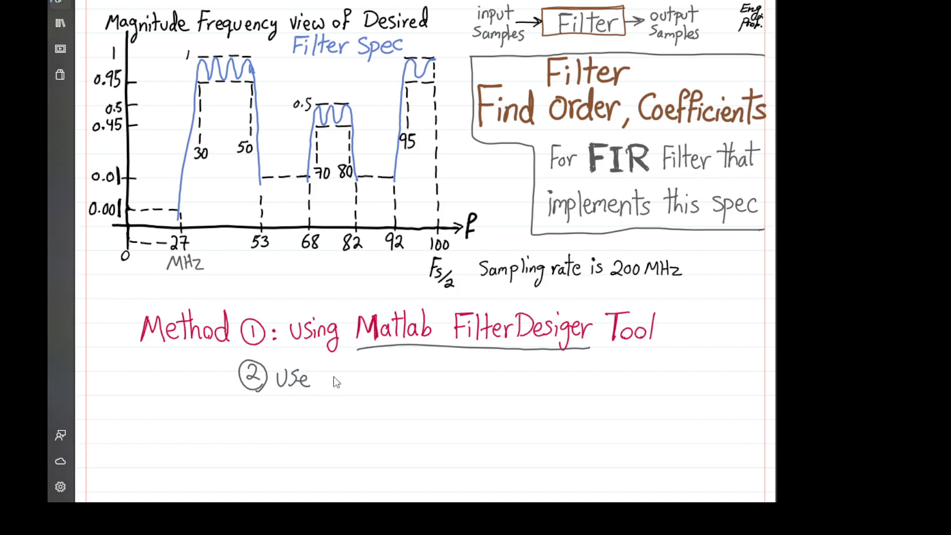
Step: Handwrite 'Fil' after '② Use' below the filter spec sketch
mouse_move(330, 371)
mouse_down()
mouse_move(327, 393)
mouse_move(336, 382)
mouse_up()
mouse_move(340, 382)
mouse_down()
mouse_move(340, 393)
mouse_move(363, 394)
mouse_up()
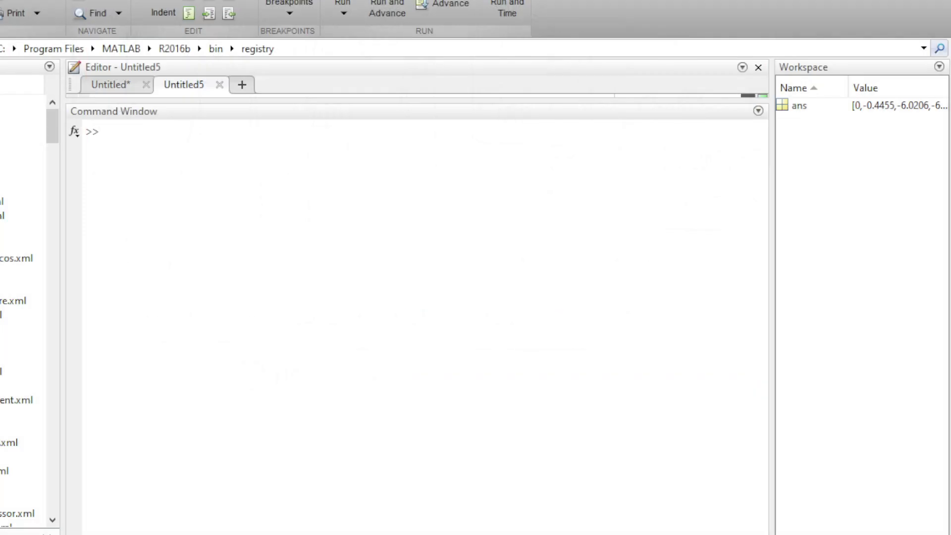
Step: Run 'help filterDesigner' in the Command Window
click(106, 132)
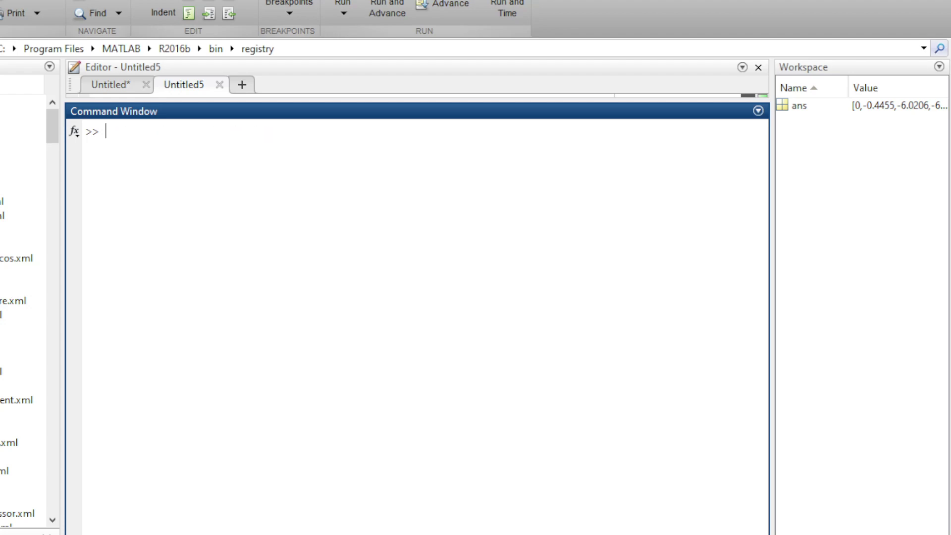
text(fil)
key(BackSpace)
text(lterDesigner)
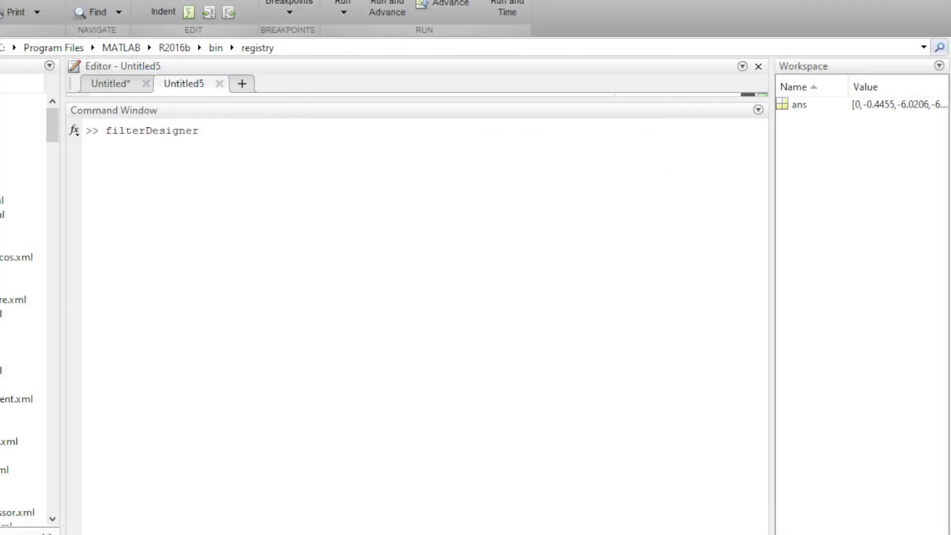
click(187, 172)
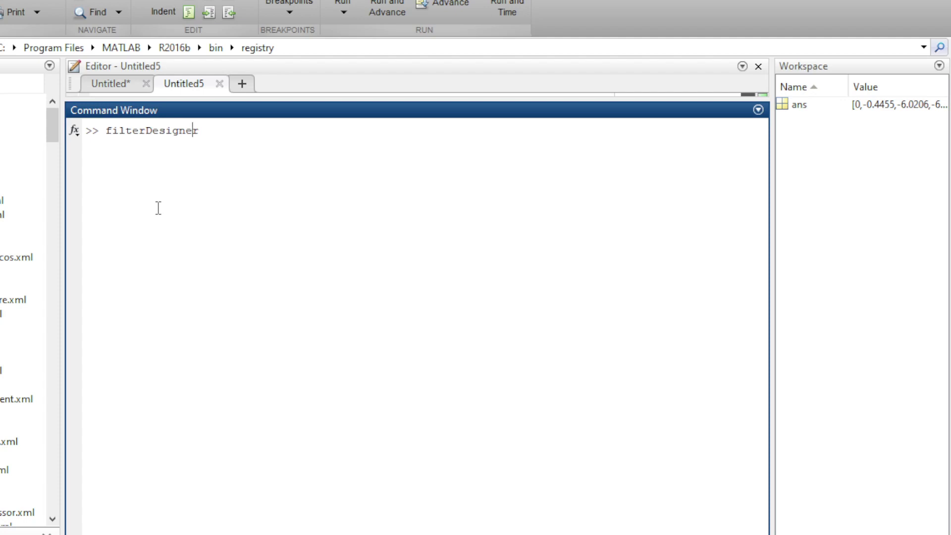
key(Left)
key(Left)
key(Left)
key(Left)
key(Left)
key(Left)
key(Left)
key(Left)
key(Left)
key(Left)
key(Left)
key(Left)
key(Left)
text(help)
key(Return)
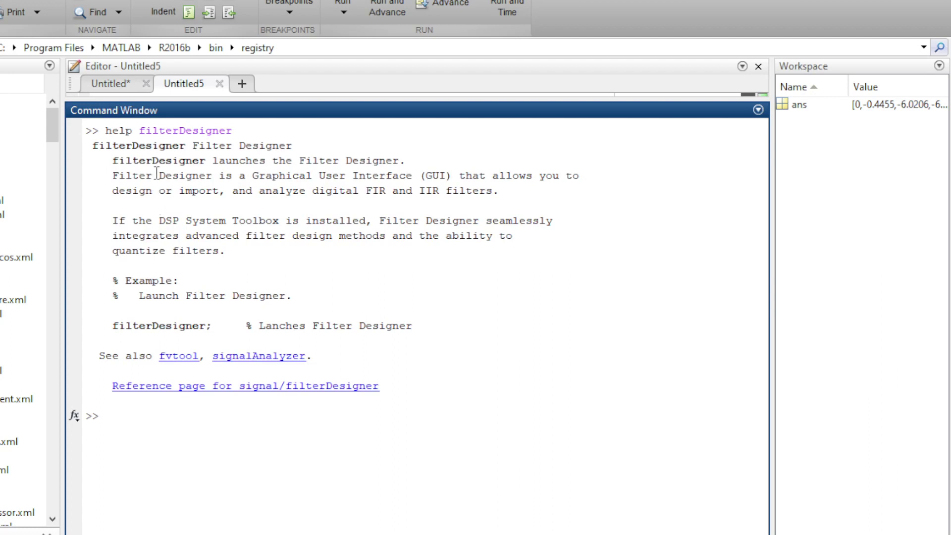
Step: Highlight the help text on designing, importing and analyzing filters and the DSP System Toolbox requirement
drag(158, 161, 368, 176)
click(287, 189)
drag(228, 175, 366, 191)
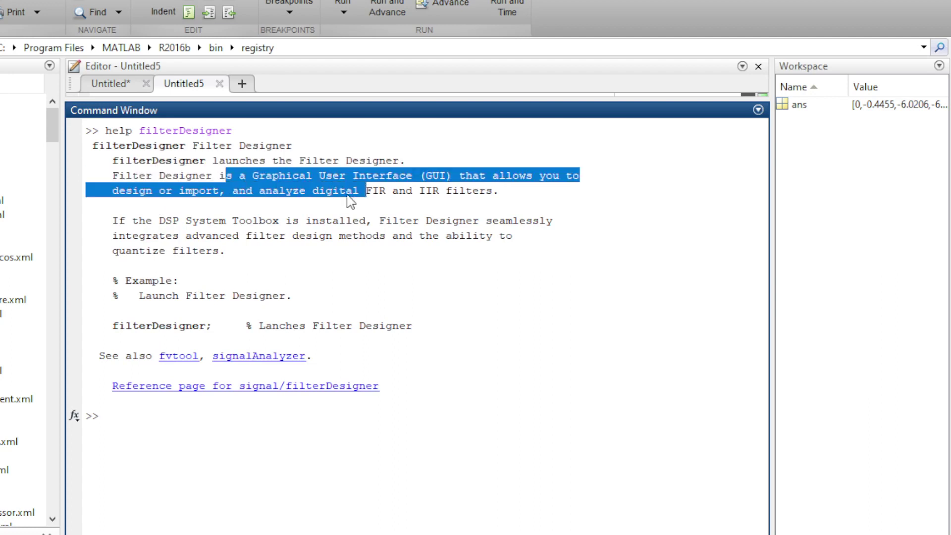
click(326, 191)
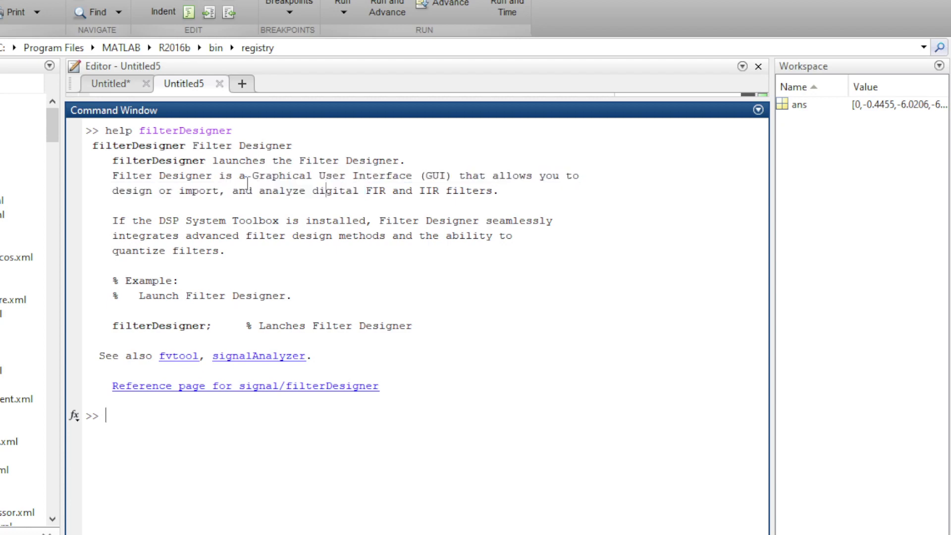
drag(247, 188, 349, 197)
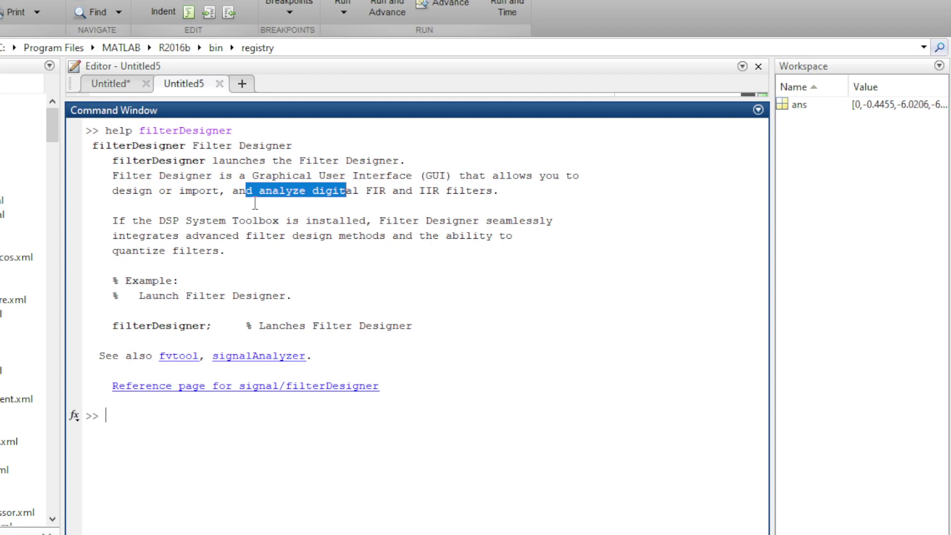
drag(159, 221, 406, 222)
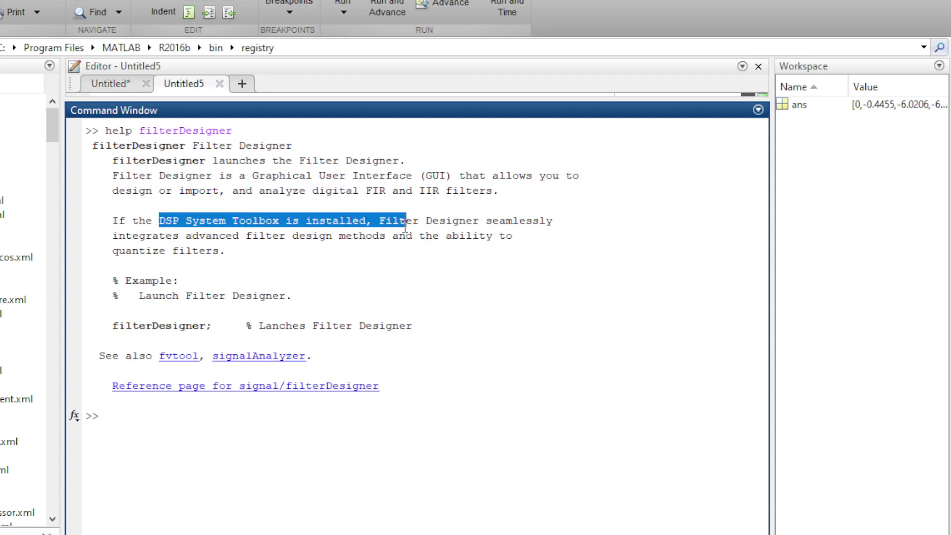
click(313, 235)
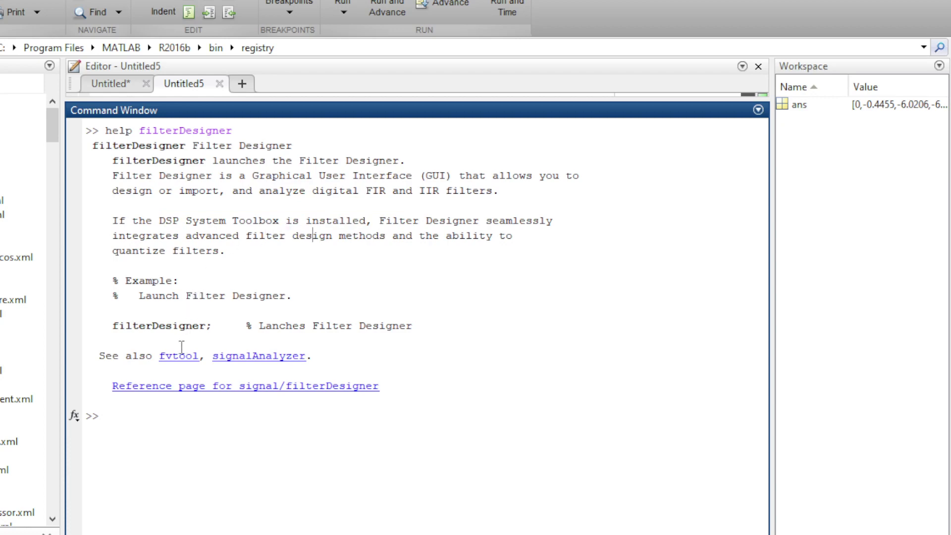
Step: Clear the Command Window and build a bracketed list of duplicated 20*log10 expressions
text(clc)
key(Return)
text(20*log10(1)  20*log10(0.95))
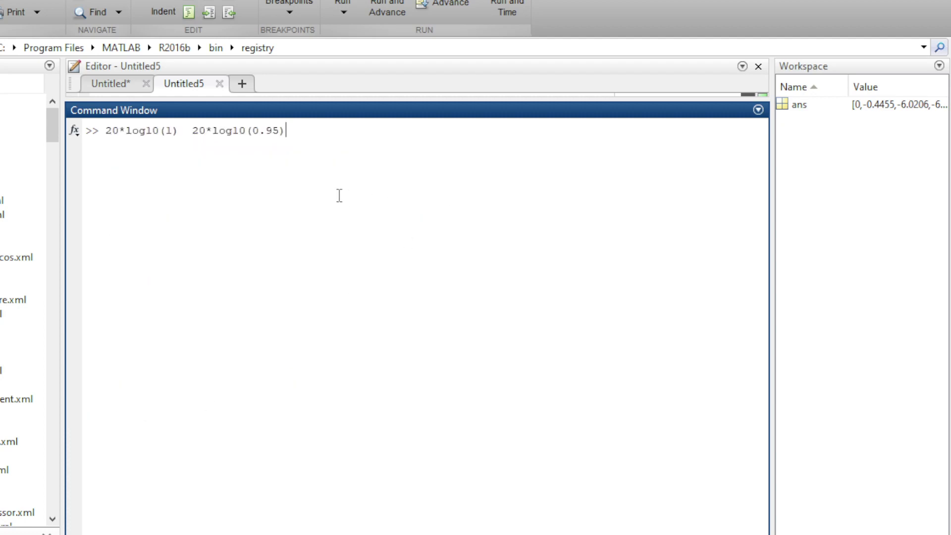
click(107, 131)
text([)
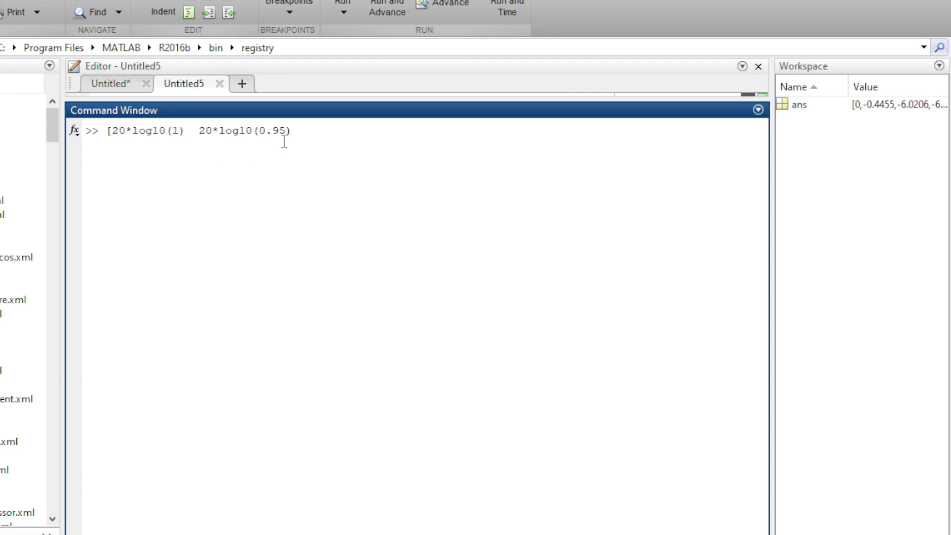
click(297, 142)
drag(297, 142, 213, 135)
drag(116, 125, 112, 130)
key(ctrl+c)
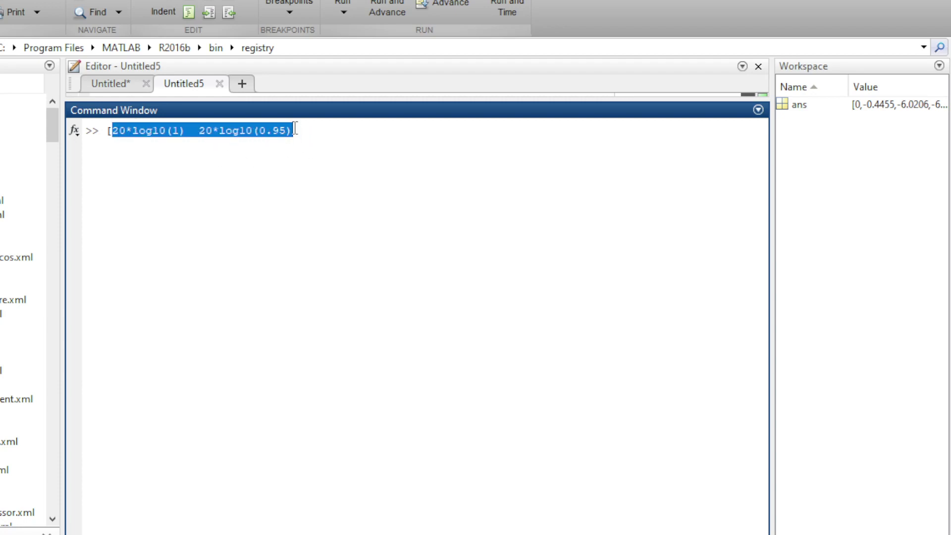
click(314, 129)
key(ctrl+v)
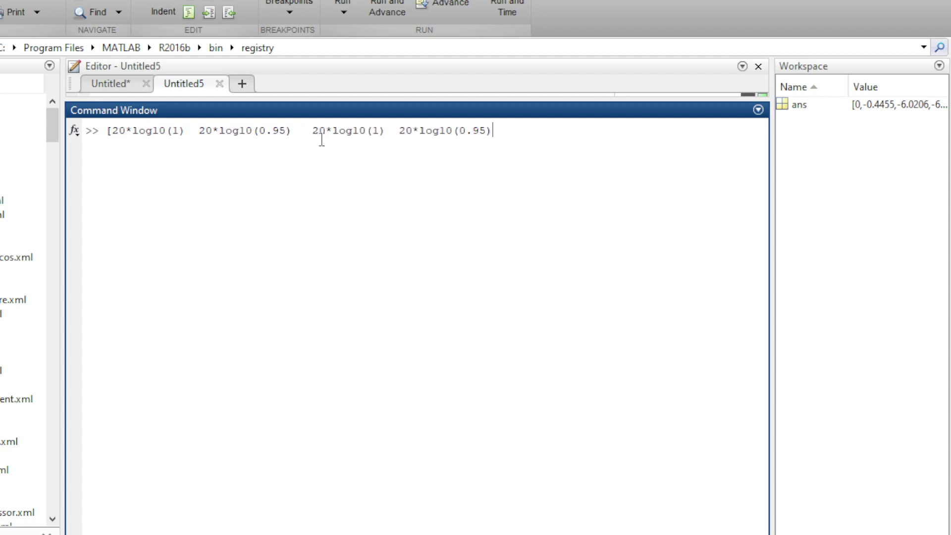
Step: Make the copies 20*log10(0.5) and 20*log10(0.45) and compute all four dB values
double_click(375, 132)
text(0.5)
drag(494, 130, 485, 130)
text(45)])
key(Return)
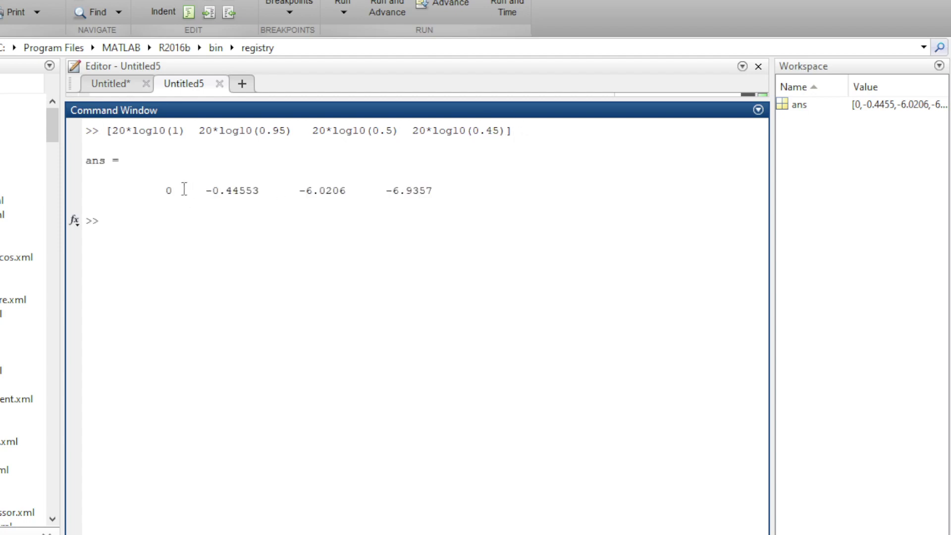
Step: Highlight the dB results and the 20*log10(0.5) expression, then return to Filter Designer
drag(166, 191, 421, 194)
drag(319, 130, 410, 142)
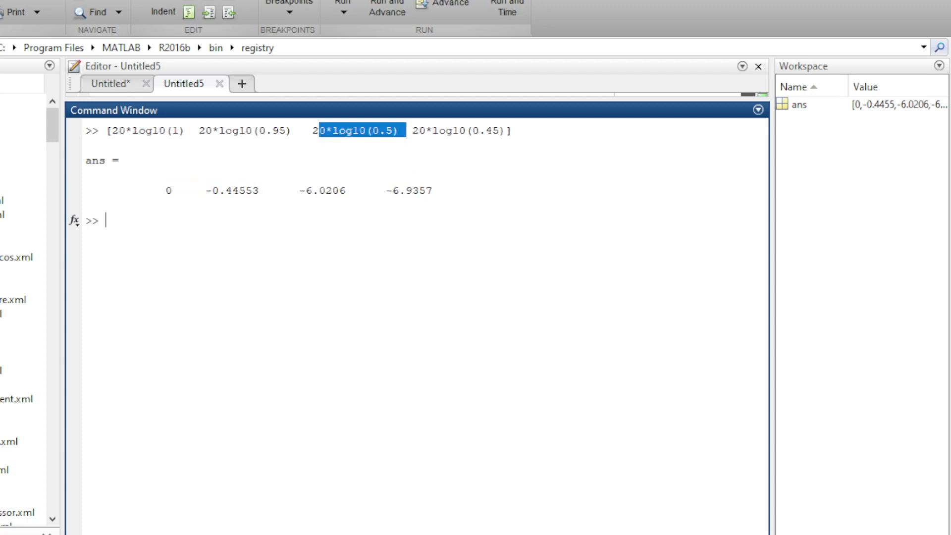
key(alt+Tab)
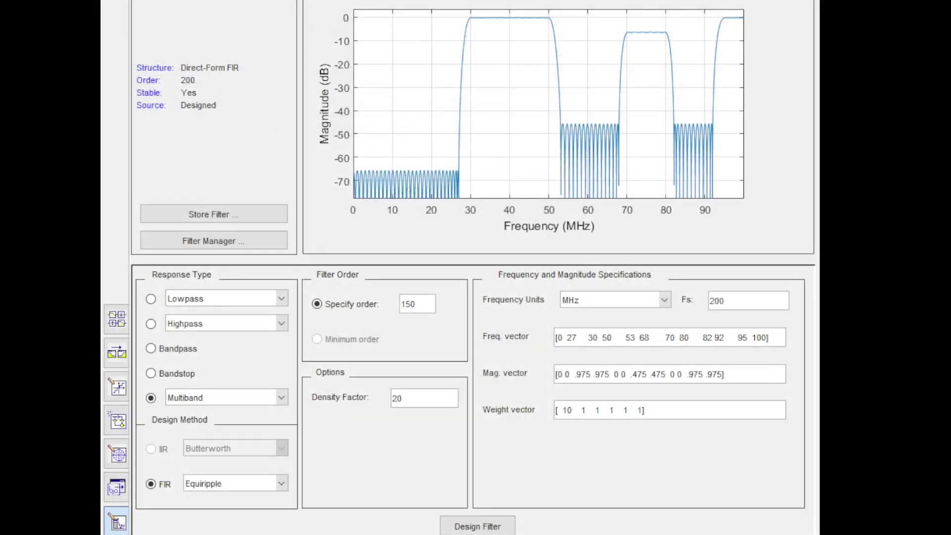
click(220, 398)
click(189, 399)
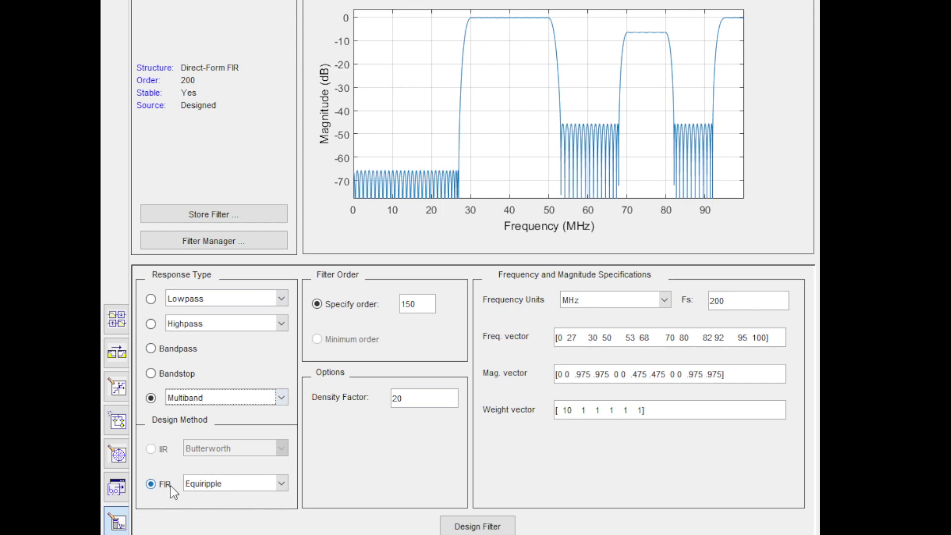
click(219, 482)
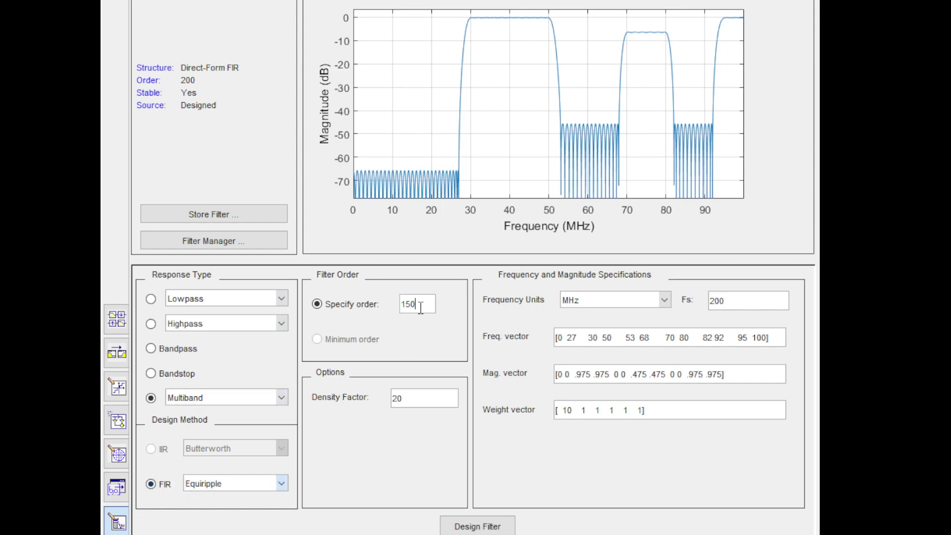
drag(423, 305, 379, 309)
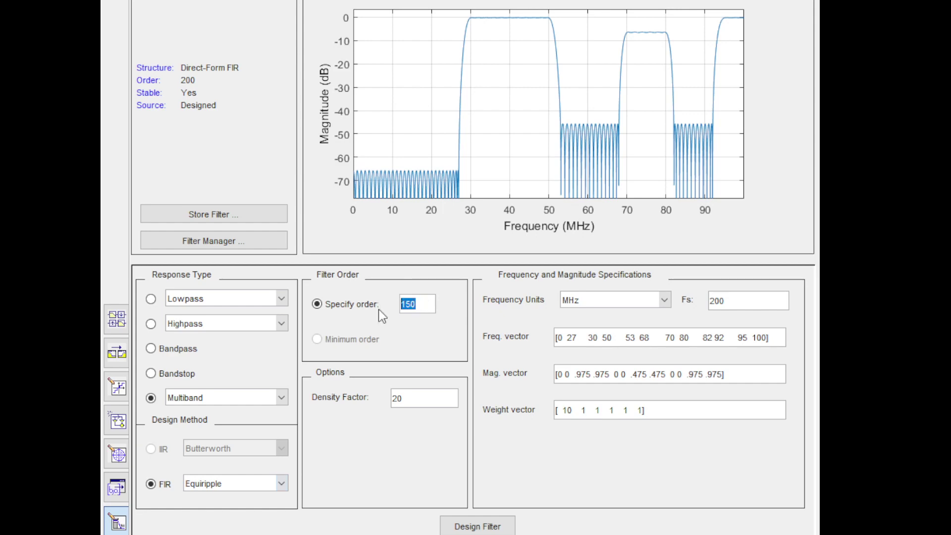
click(424, 304)
drag(418, 305, 399, 308)
click(576, 305)
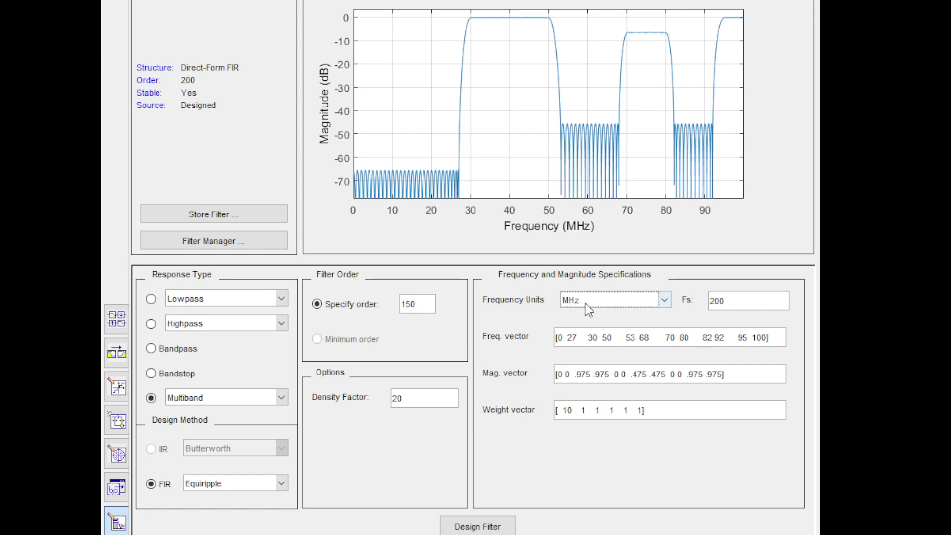
double_click(728, 305)
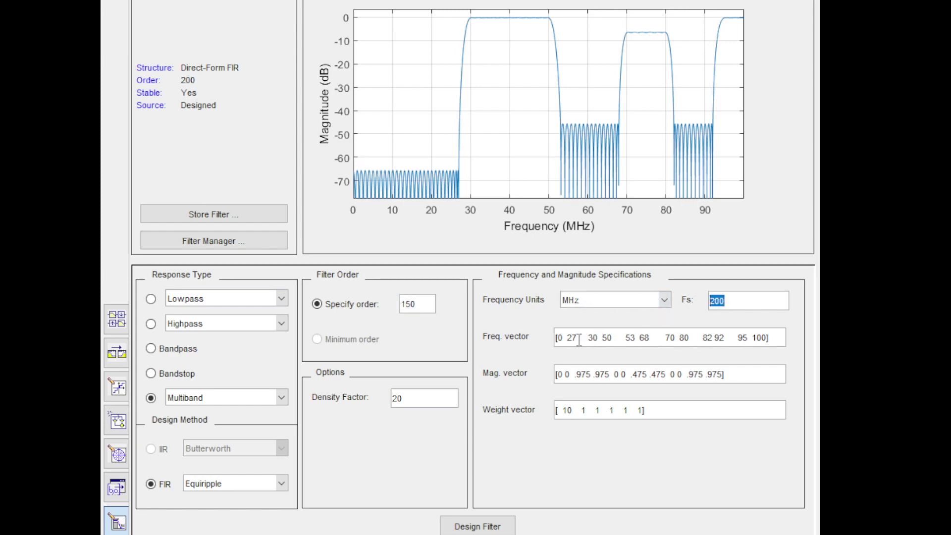
drag(580, 337, 560, 342)
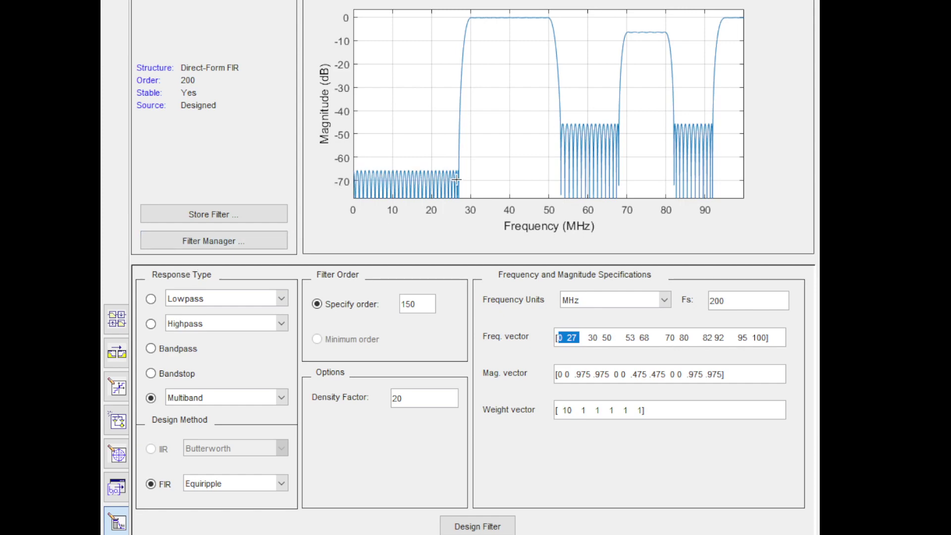
drag(588, 337, 650, 338)
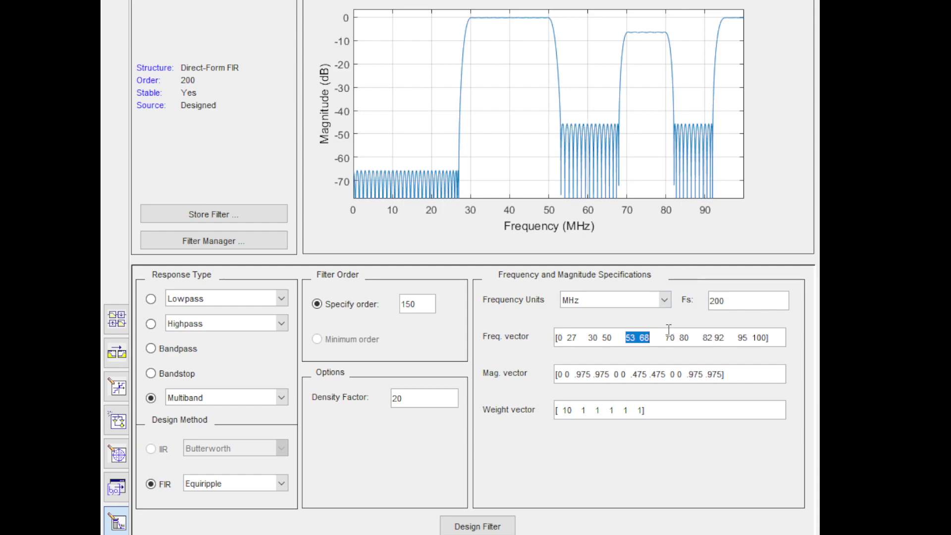
drag(555, 337, 666, 337)
drag(724, 337, 744, 338)
drag(768, 339, 561, 340)
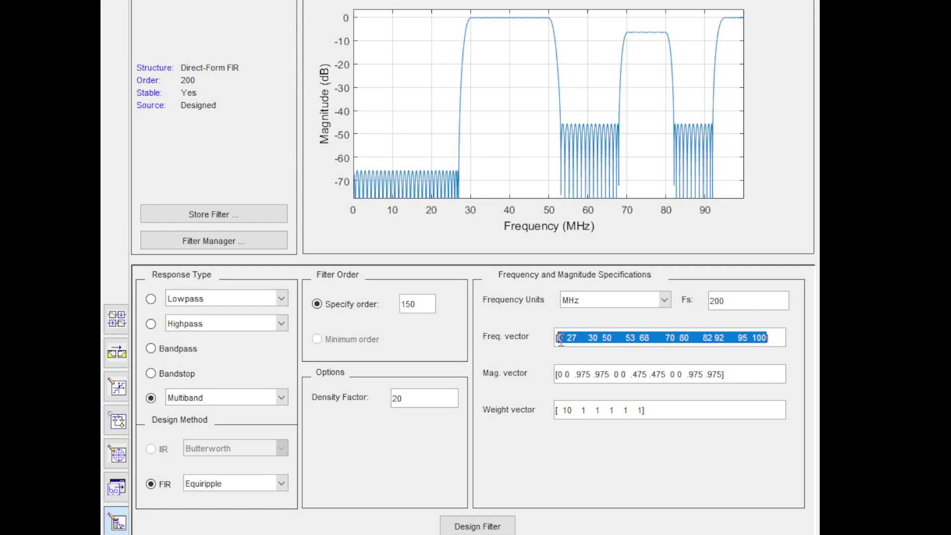
click(758, 337)
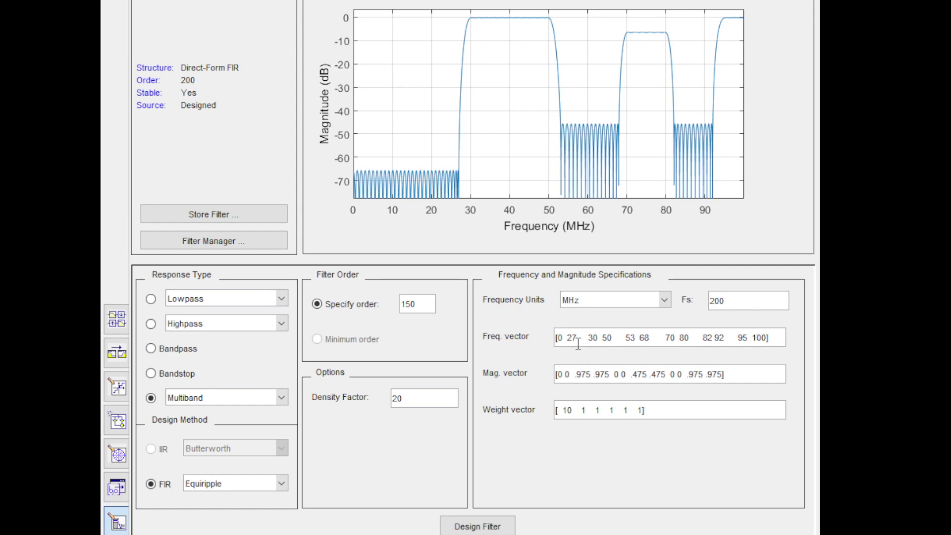
drag(578, 342, 561, 342)
drag(570, 375, 558, 375)
drag(589, 338, 611, 341)
drag(610, 375, 577, 374)
click(629, 339)
drag(650, 340, 623, 341)
drag(627, 375, 615, 375)
drag(663, 340, 690, 340)
drag(666, 375, 632, 380)
drag(686, 375, 724, 374)
drag(610, 375, 575, 375)
drag(644, 409, 584, 408)
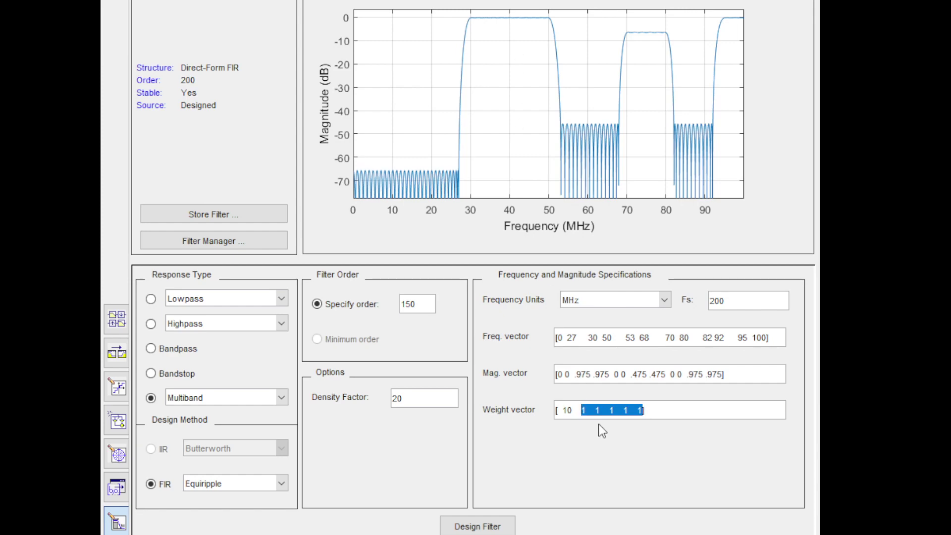
drag(563, 410, 642, 411)
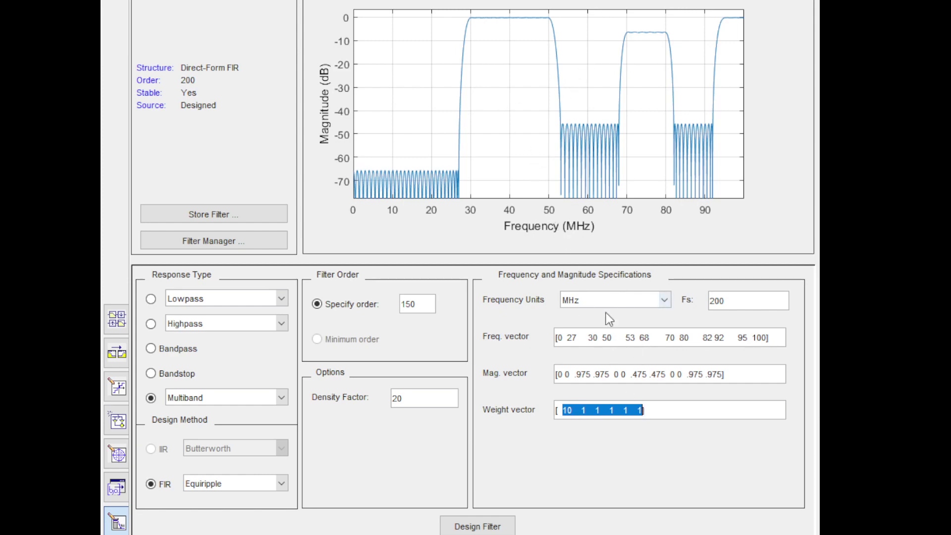
click(576, 410)
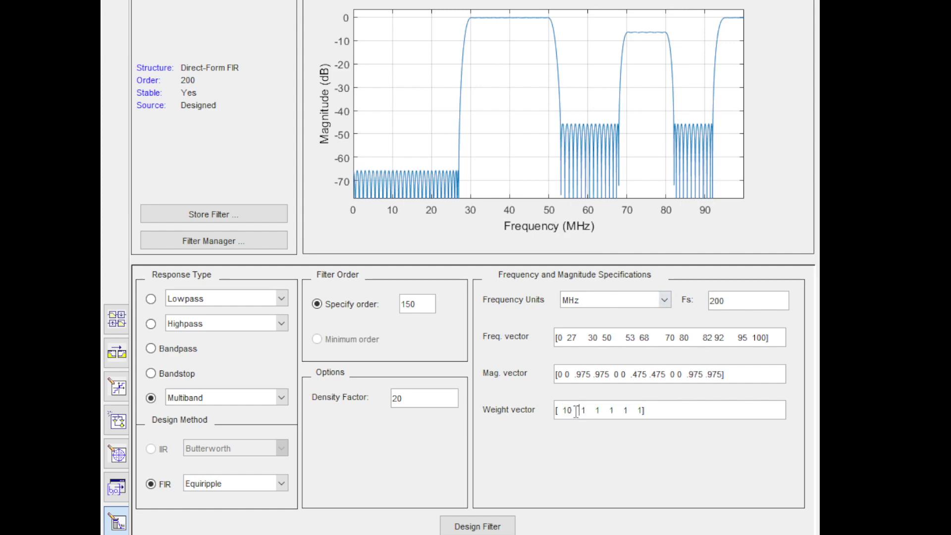
Step: Redesign the filter with first stopband weight 10 and confirm the order of 150
drag(576, 411, 564, 410)
click(573, 411)
drag(574, 410, 565, 413)
click(494, 524)
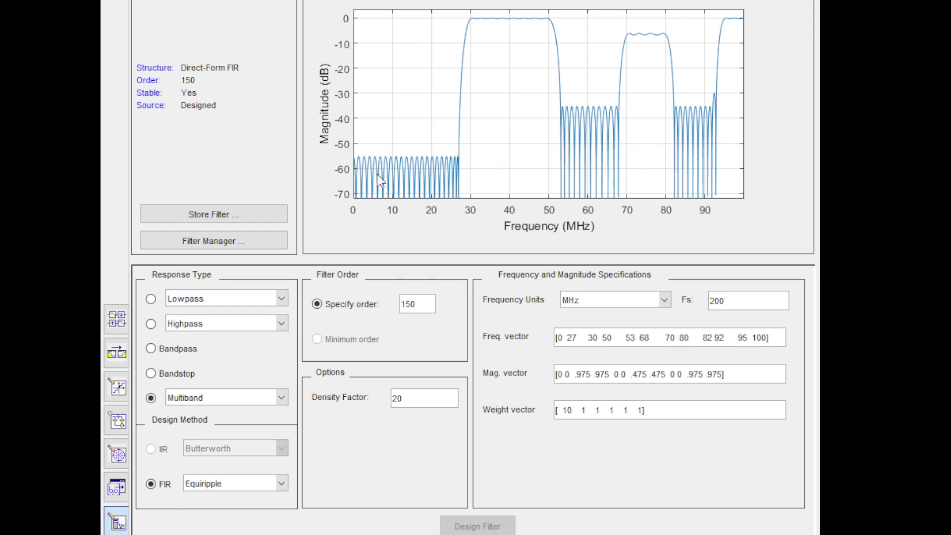
double_click(412, 304)
Step: Set the third and fifth weights to 3 and the first to 15, redesigning after each change
double_click(598, 410)
text(3)
double_click(625, 410)
text(3)
click(489, 527)
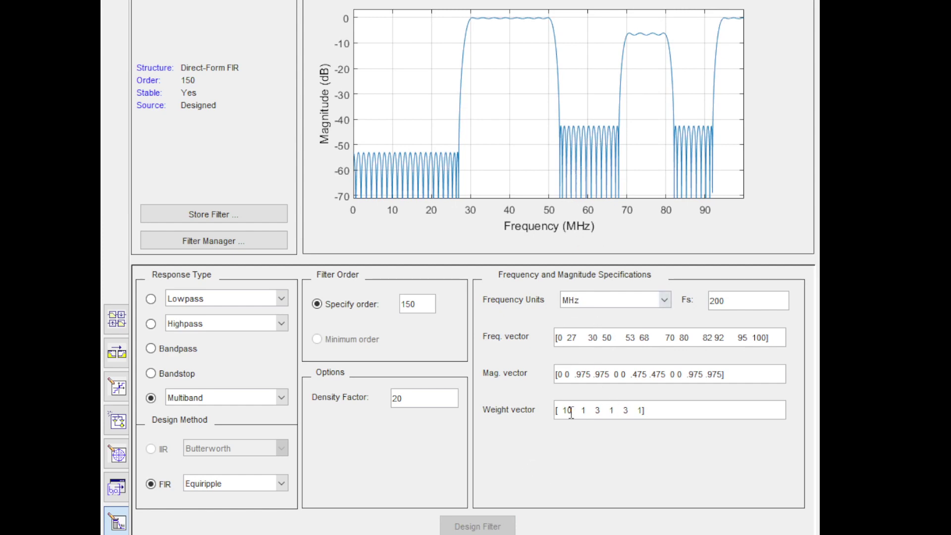
drag(571, 412, 568, 412)
text(5)
click(479, 526)
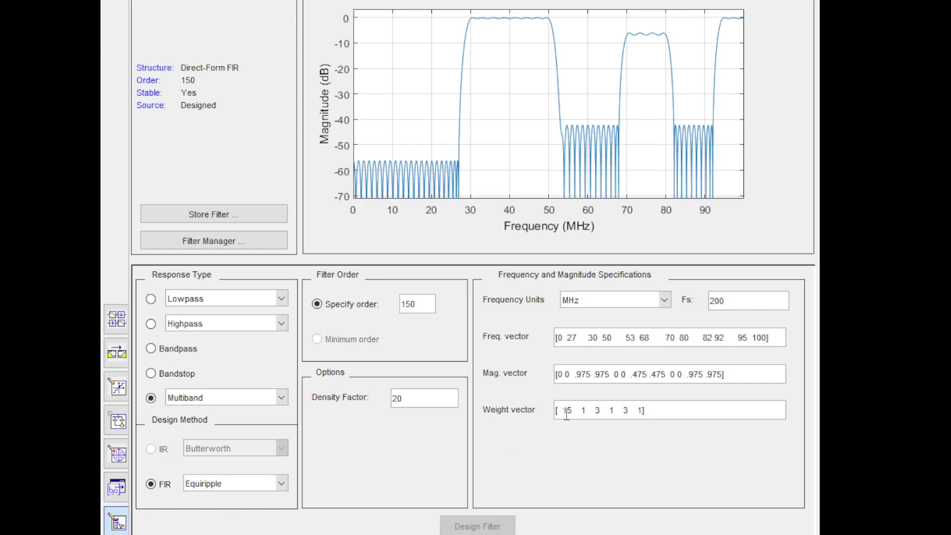
Step: Lower both weights of 3 to 2 and redesign the filter
drag(601, 411, 623, 411)
text(2)
click(629, 411)
text(2)
click(474, 524)
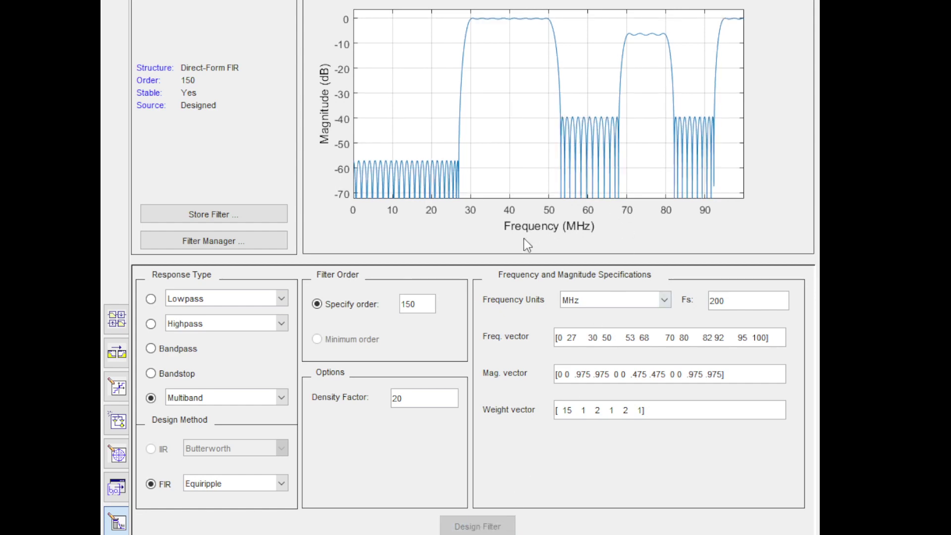
drag(573, 411, 564, 411)
Step: Set the first weight to 20, then change the order from 150 to 160 and redesign
text(20)
click(488, 522)
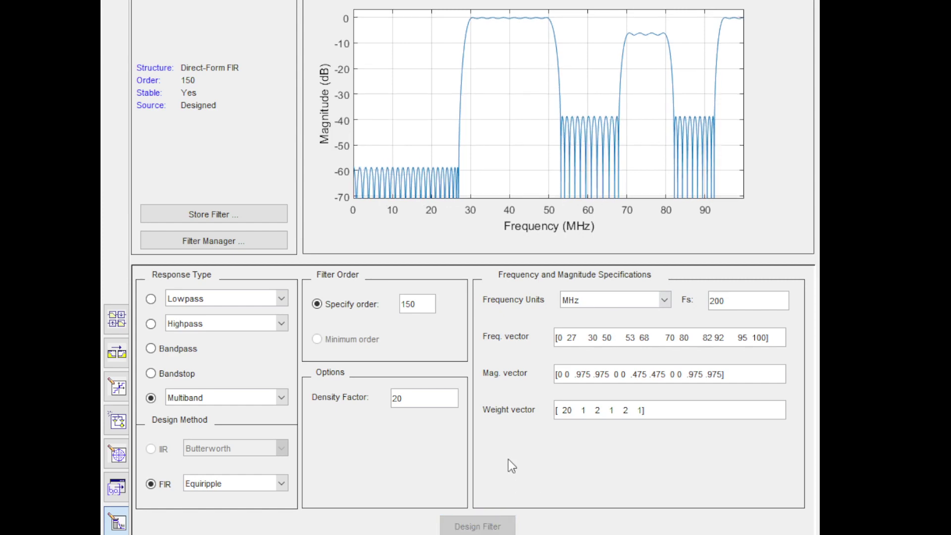
drag(412, 304, 408, 304)
text(6)
click(459, 520)
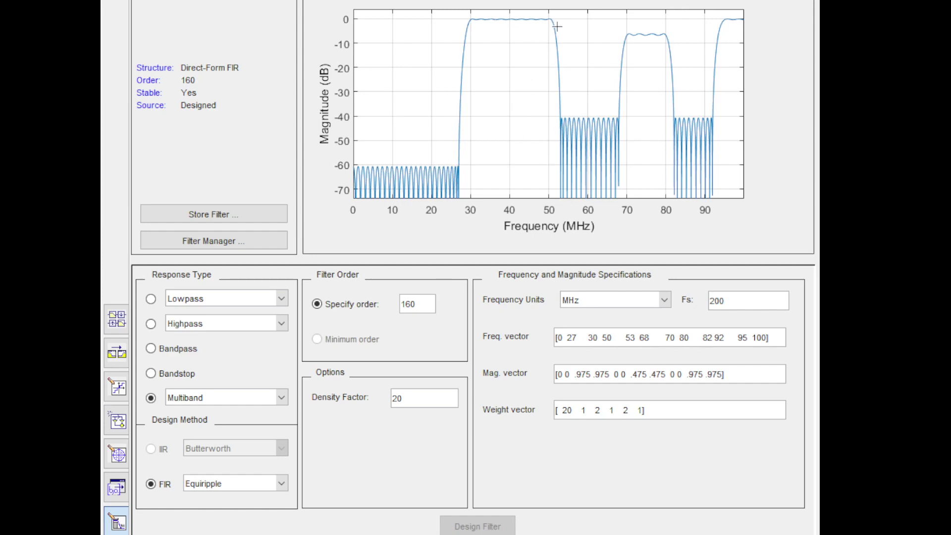
Step: Zoom into the 30–50 MHz passband ripple, zoom back out, then zoom into the 70–80 MHz band
drag(557, 26, 451, 12)
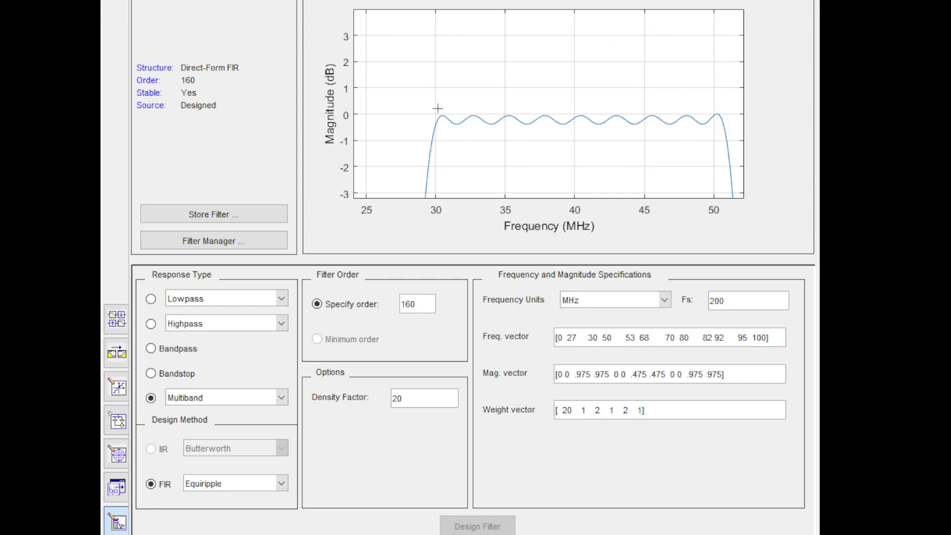
drag(457, 117, 731, 132)
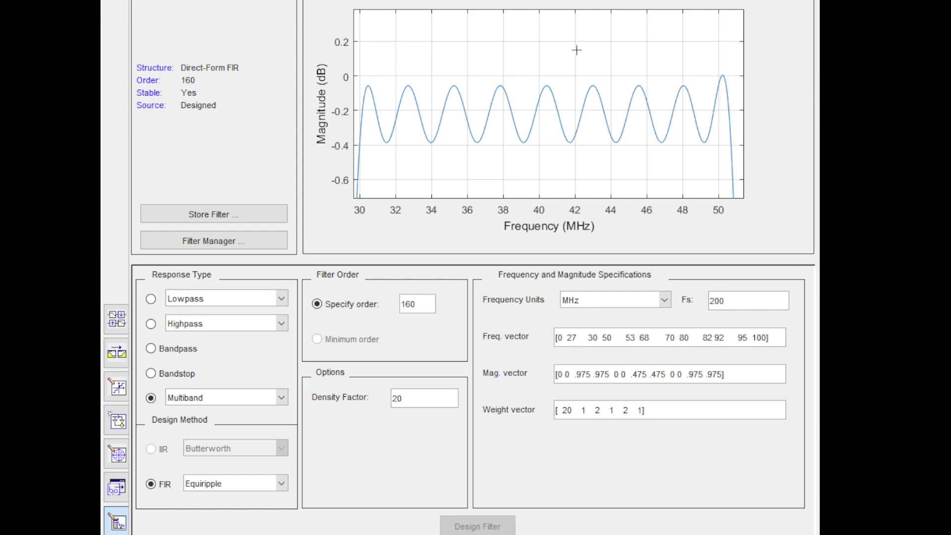
double_click(553, 64)
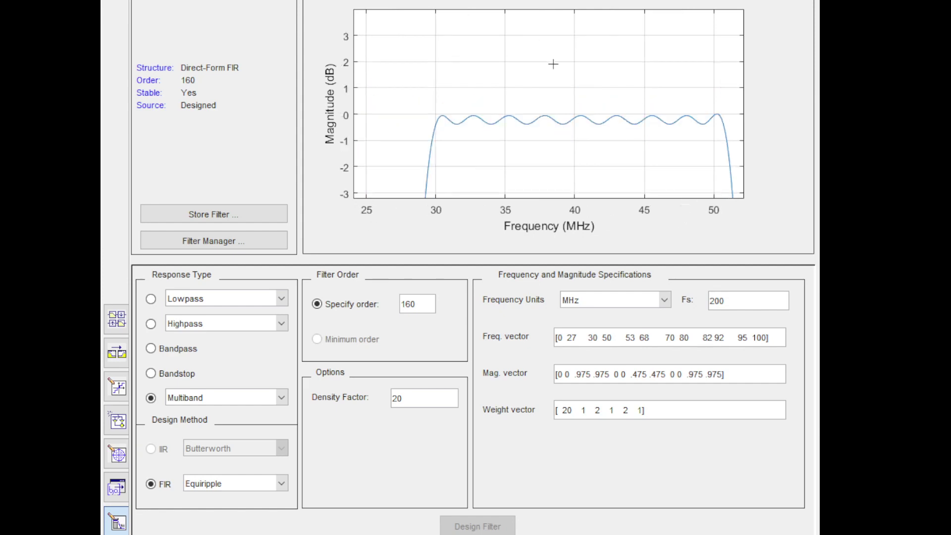
double_click(552, 64)
drag(622, 27, 677, 45)
drag(376, 77, 690, 120)
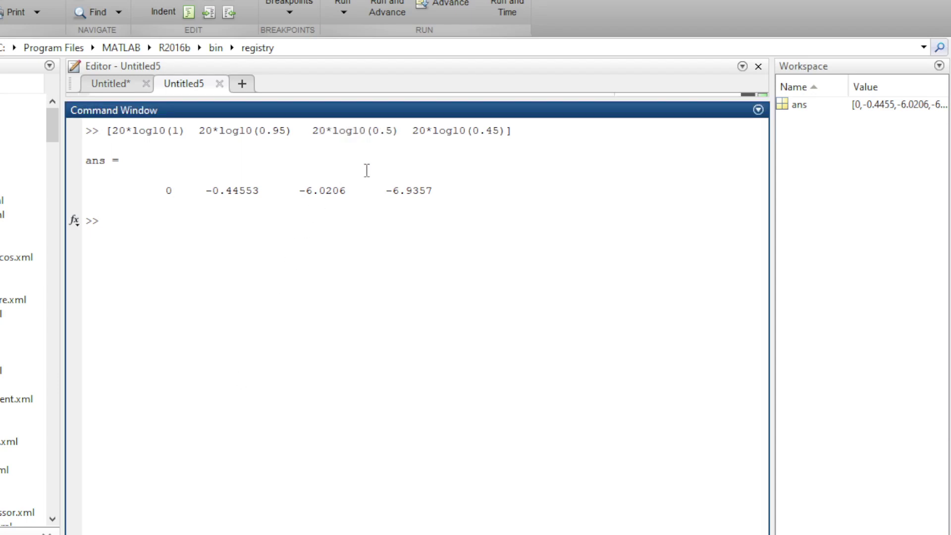
Step: Highlight 20*log10(0.5) and 20*log10(0.45) alongside their results −6.0206 and −6.9357 dB
drag(386, 132, 394, 133)
drag(507, 131, 460, 131)
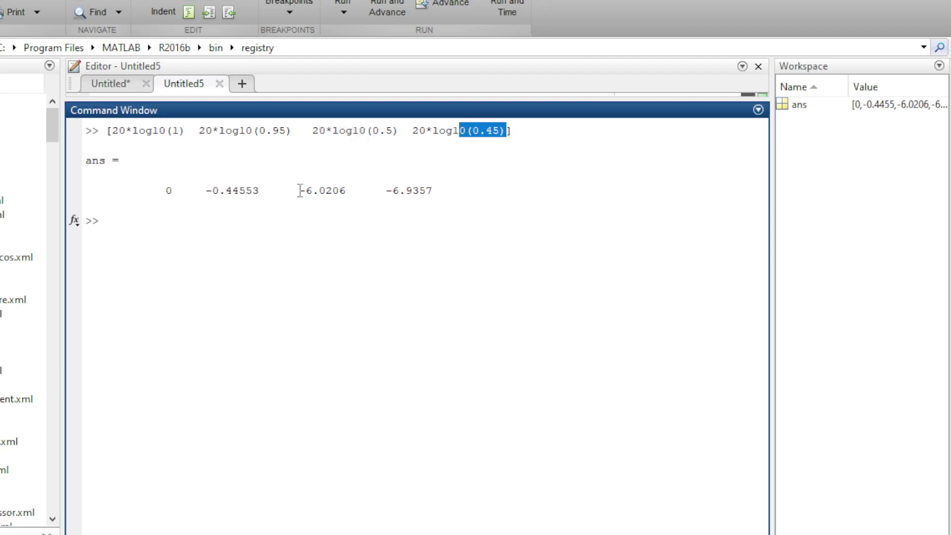
drag(312, 131, 407, 131)
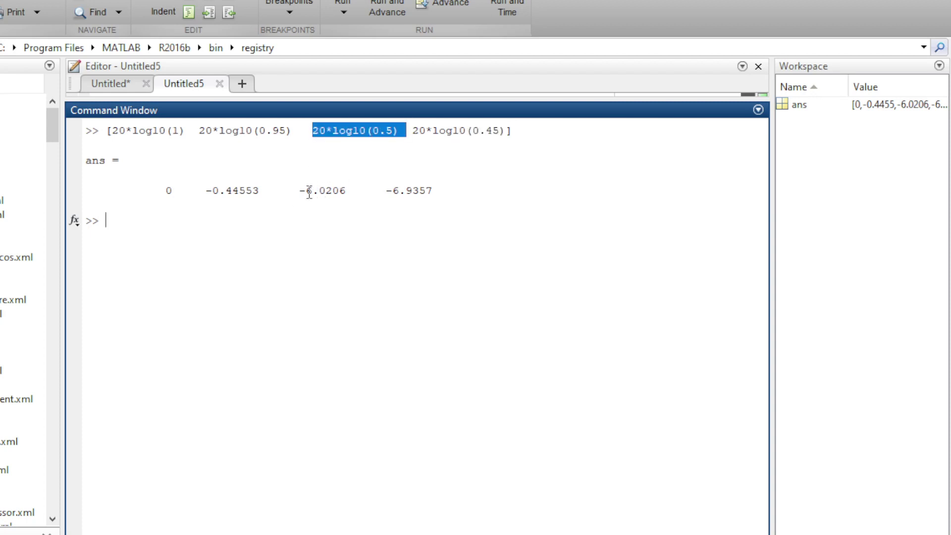
drag(294, 191, 349, 195)
drag(414, 131, 500, 131)
drag(388, 192, 443, 191)
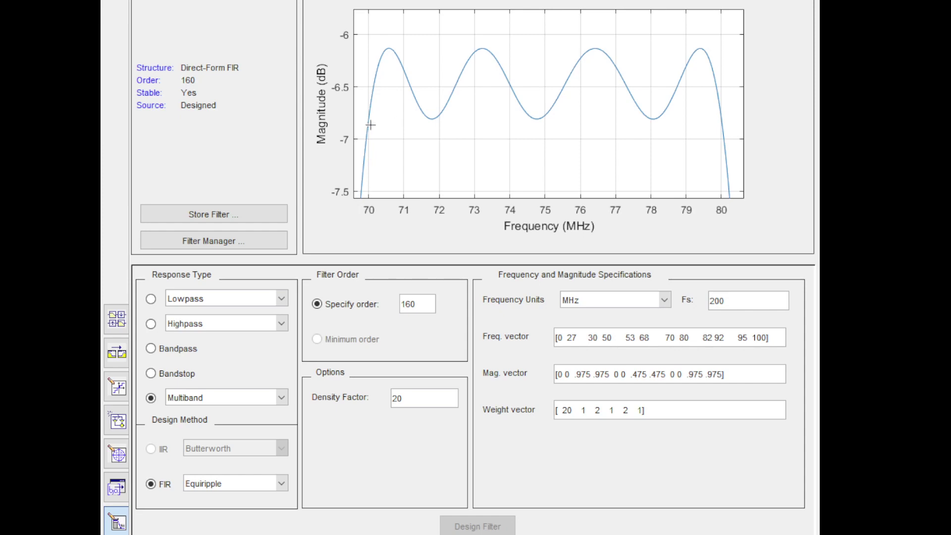
Step: Leave the 70–80 MHz close-up, zoom deep into the 95–100 MHz passband top, then scroll out
click(511, 132)
click(525, 130)
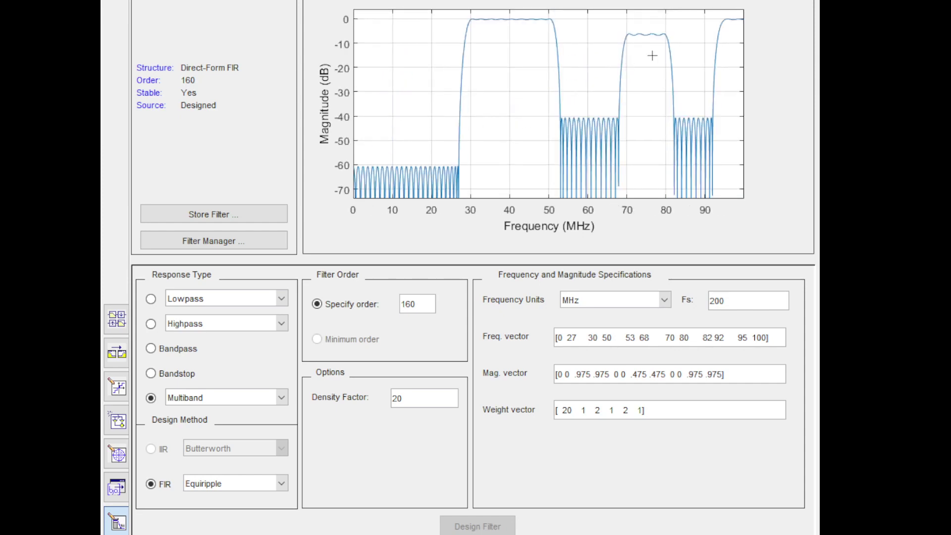
drag(714, 32, 743, 10)
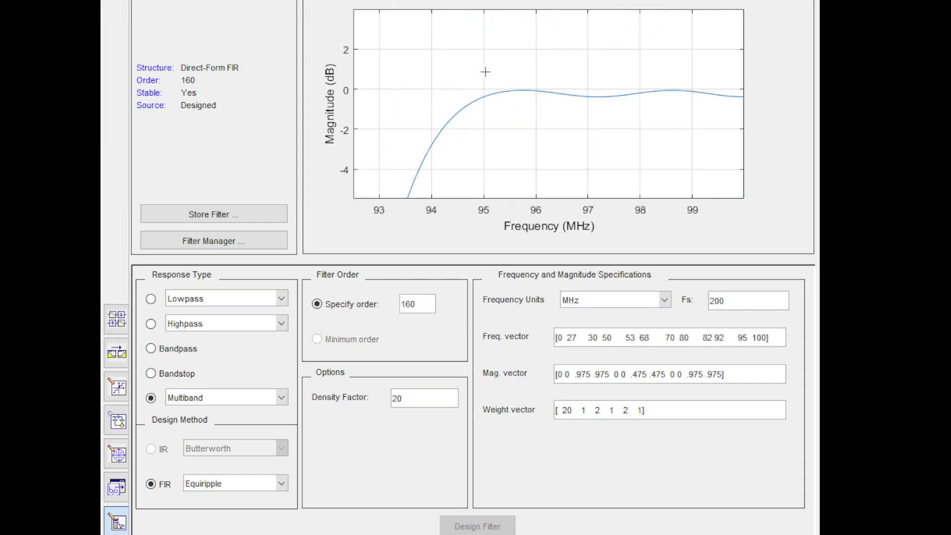
drag(479, 74, 756, 111)
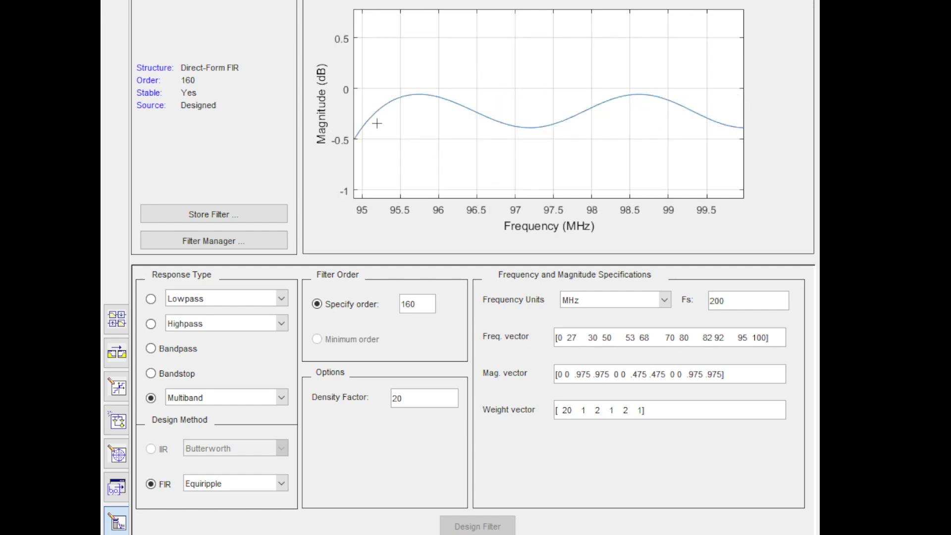
drag(359, 148, 751, 62)
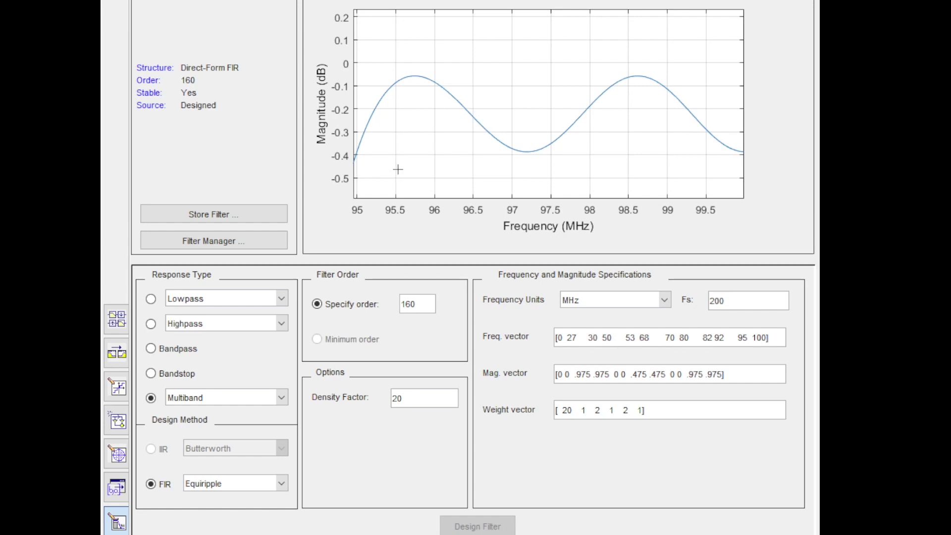
scroll(402, 166, down, 4)
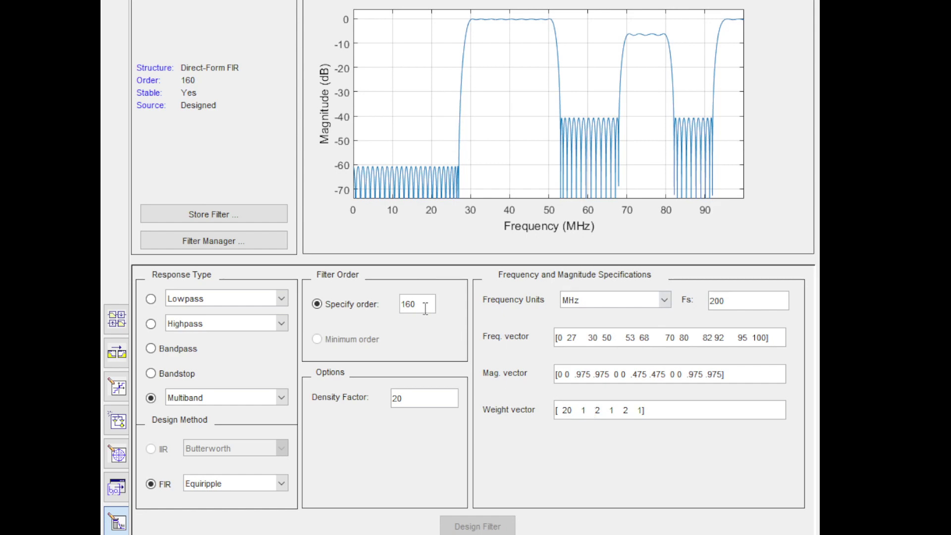
drag(424, 304, 399, 306)
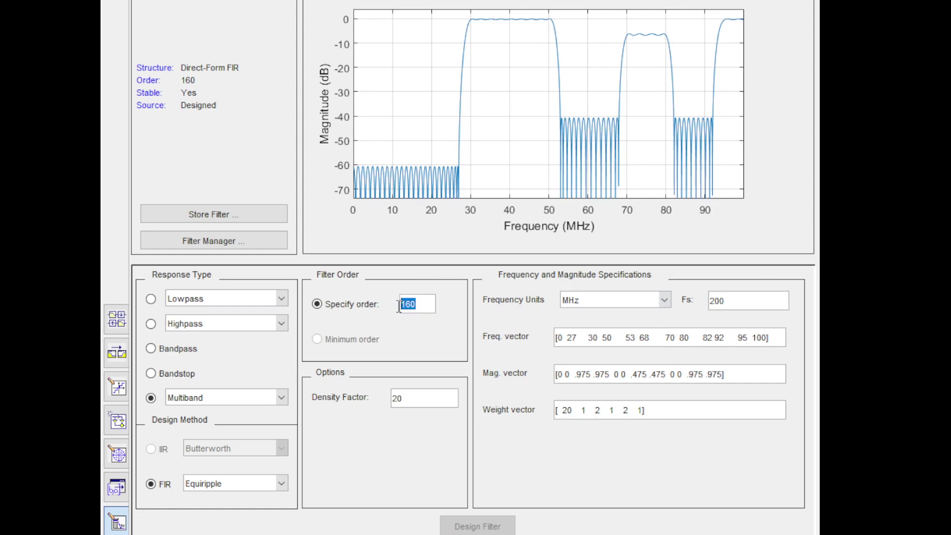
click(431, 305)
drag(428, 304, 400, 306)
click(421, 305)
double_click(395, 305)
double_click(584, 410)
double_click(604, 410)
drag(577, 410, 561, 410)
drag(461, 181, 377, 161)
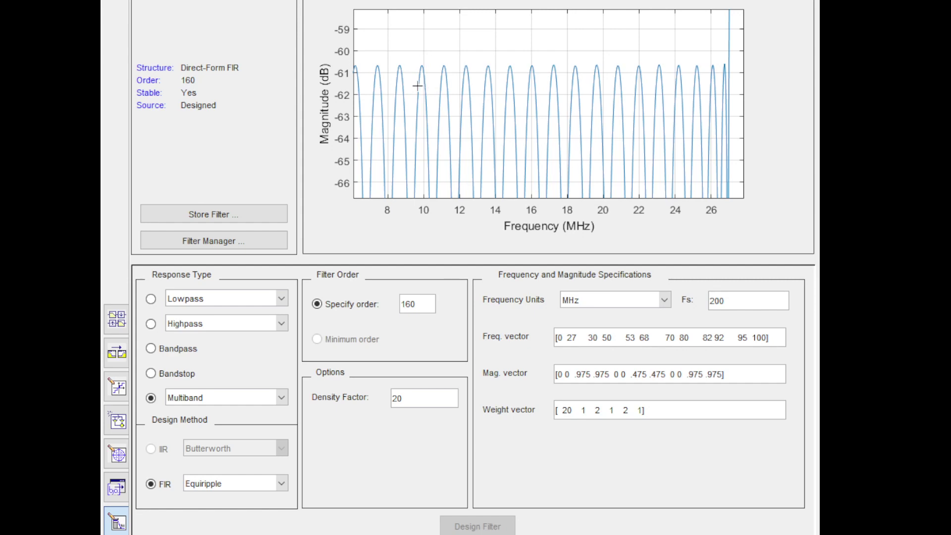
double_click(441, 73)
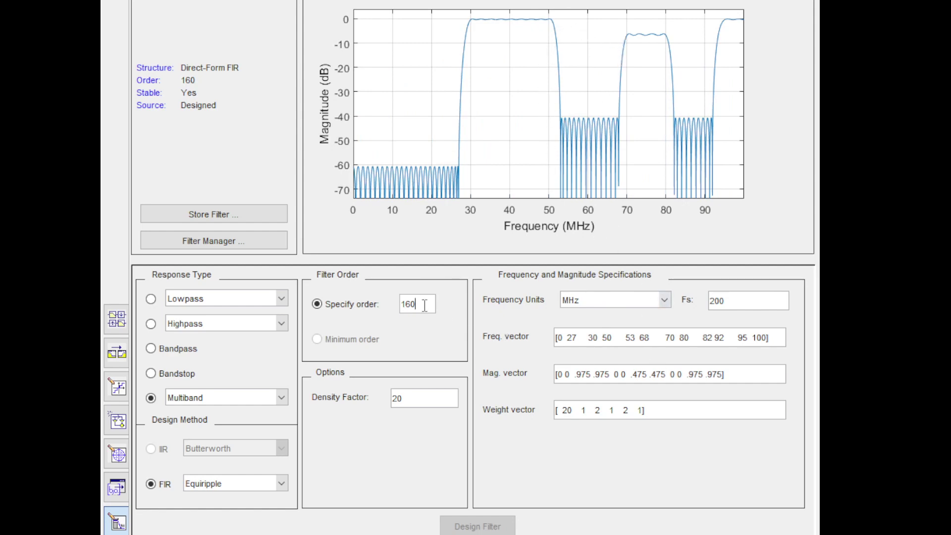
drag(425, 304, 386, 304)
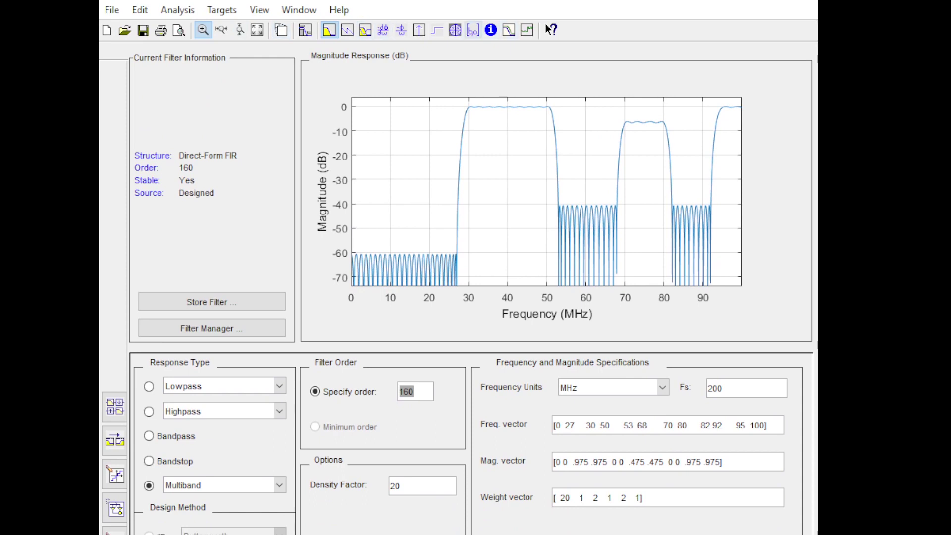
Step: Show the coefficient list, then the pole/zero plot, zooming into zeros near the unit circle and back out
click(473, 29)
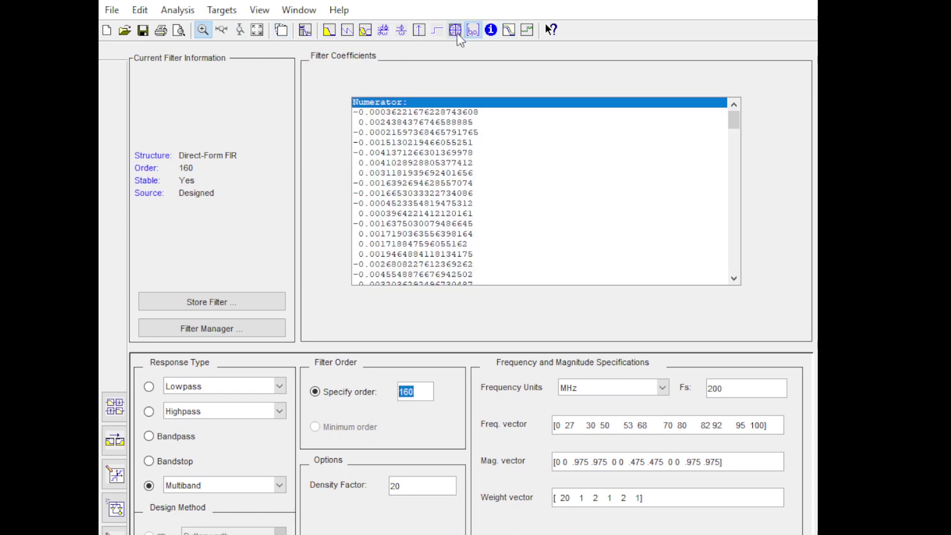
click(456, 33)
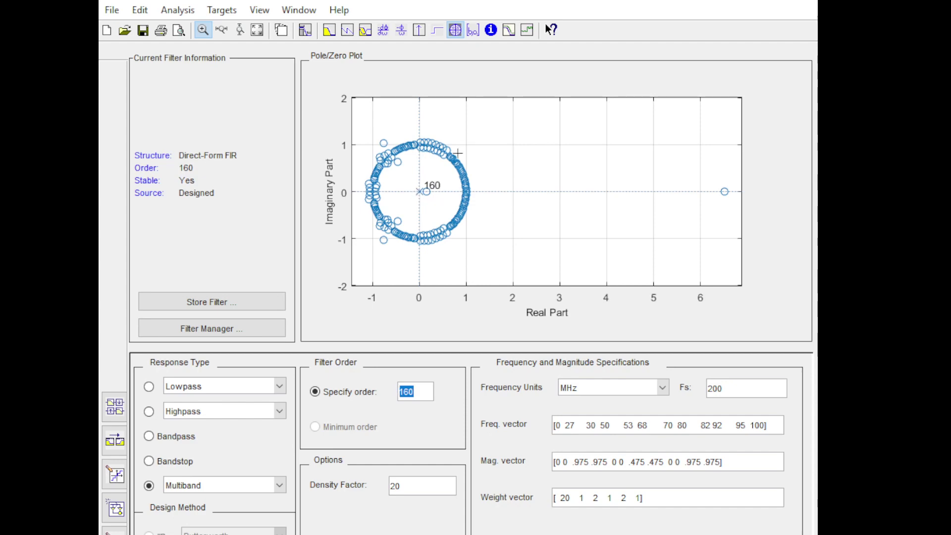
mouse_move(483, 117)
mouse_down()
mouse_move(464, 163)
mouse_move(354, 256)
mouse_up()
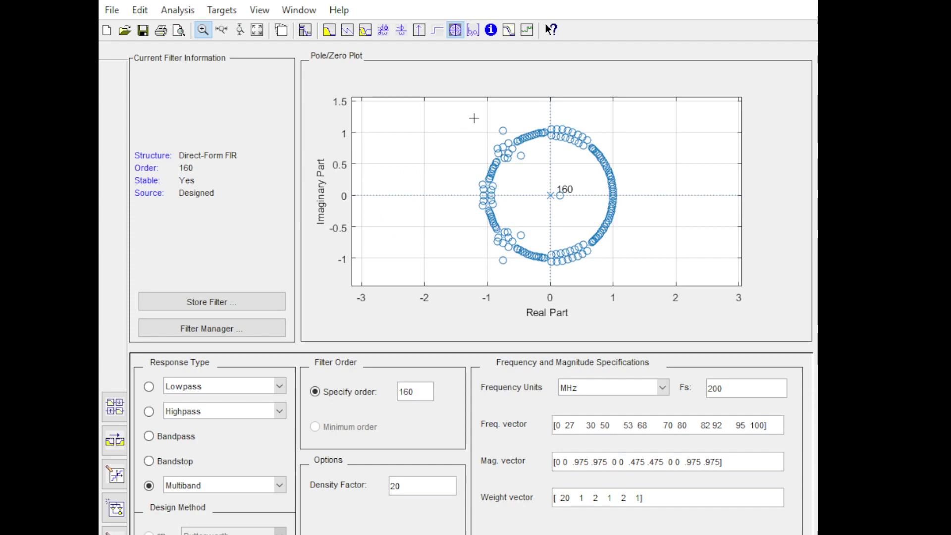
drag(476, 118, 613, 158)
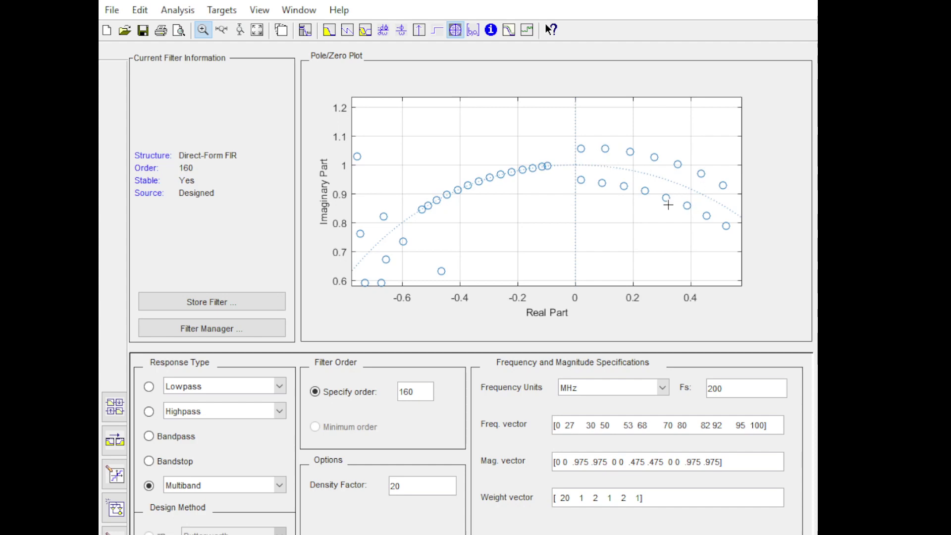
double_click(622, 176)
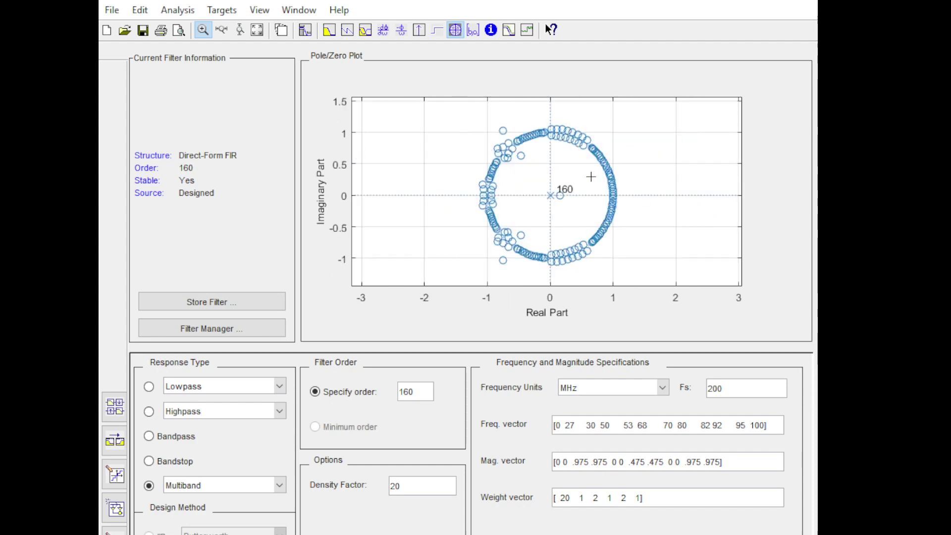
Step: Show the filter's step response, impulse response, group delay, then magnitude and phase together
click(438, 34)
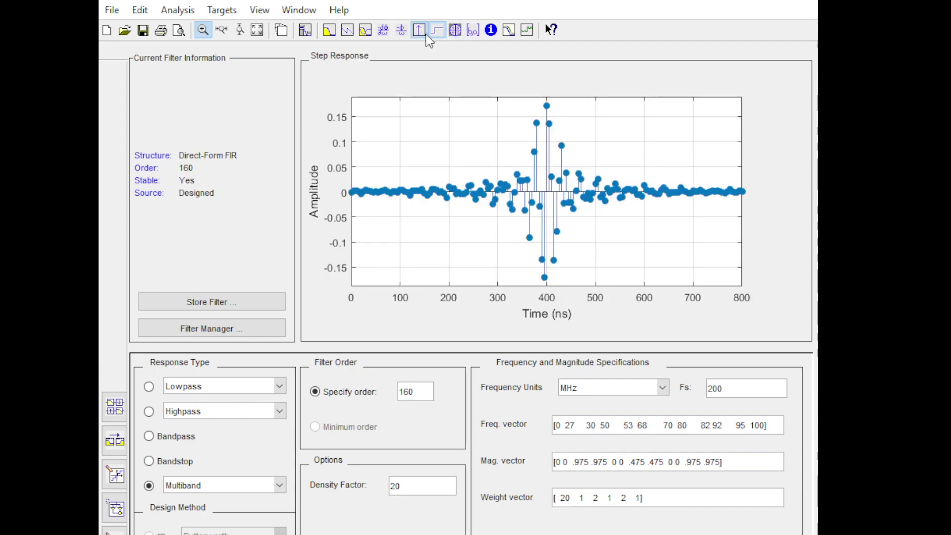
click(420, 33)
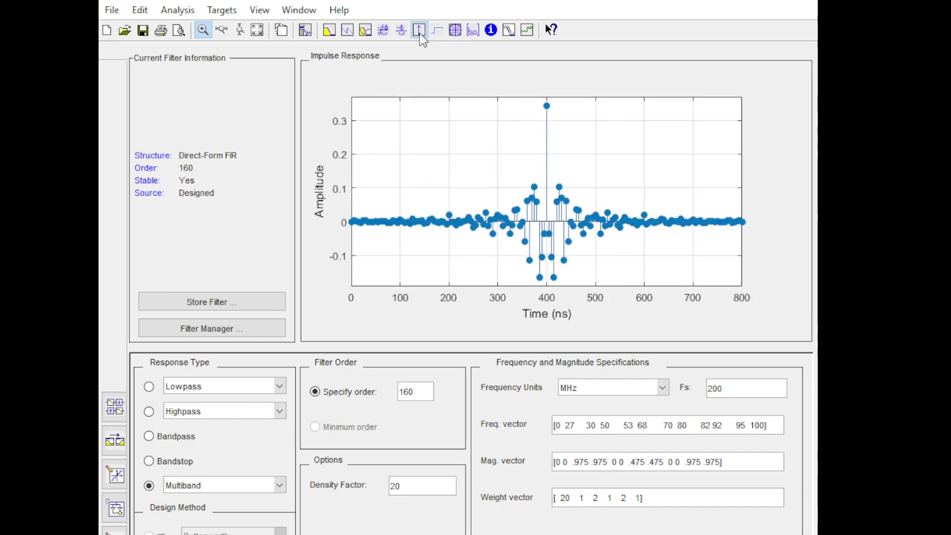
click(384, 31)
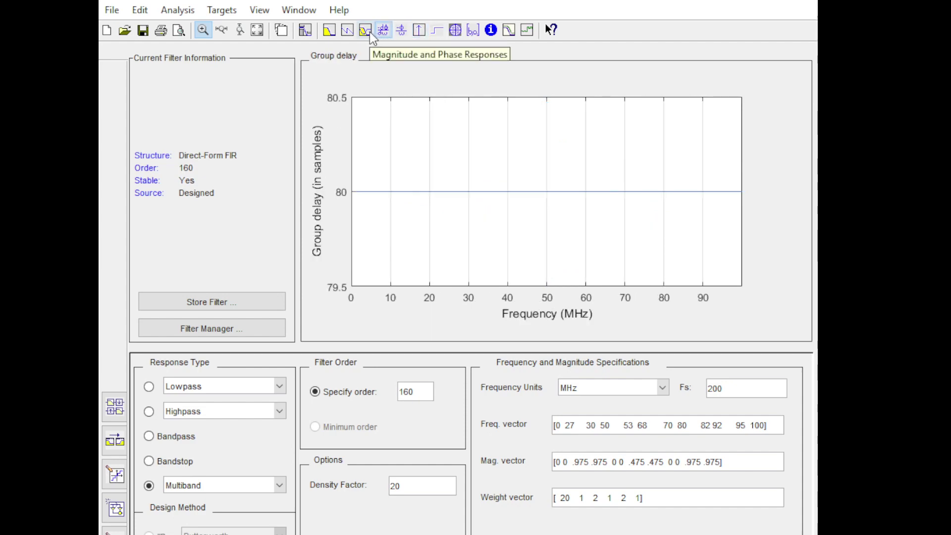
click(370, 33)
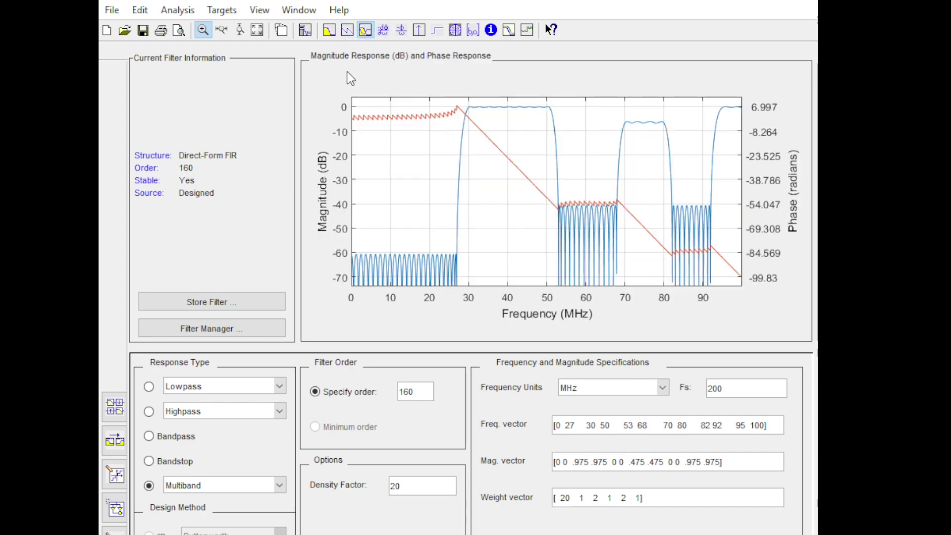
Step: Check the phase response and filter specifications diagram, ending on the magnitude response alone
click(350, 33)
click(330, 33)
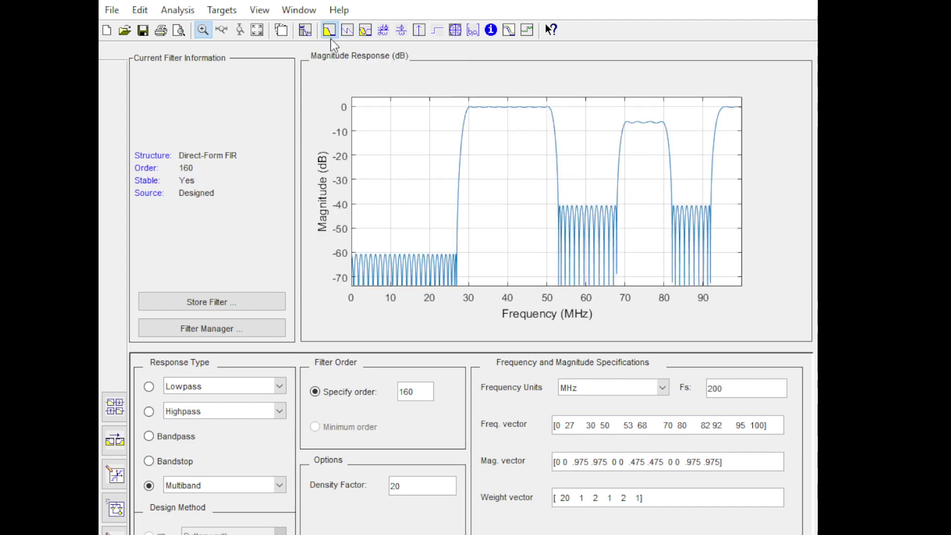
click(308, 37)
click(347, 31)
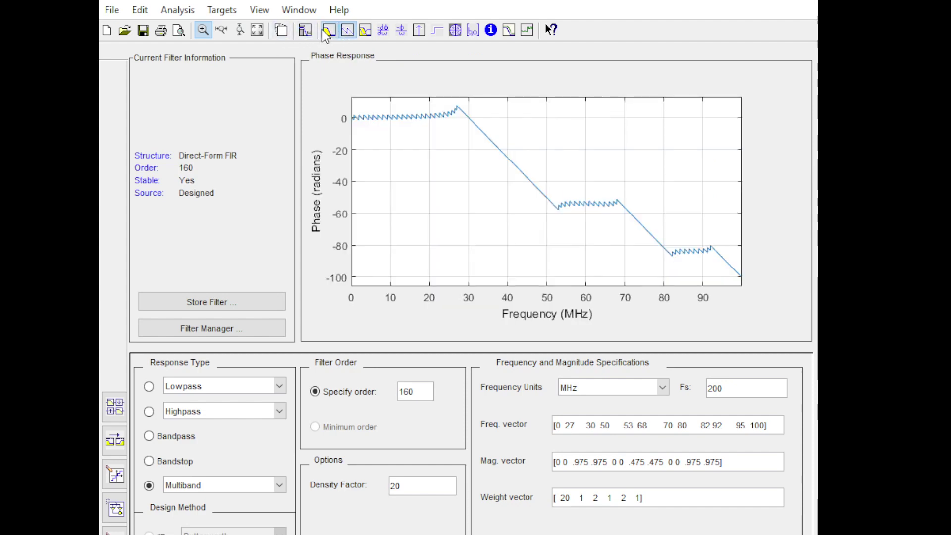
click(327, 31)
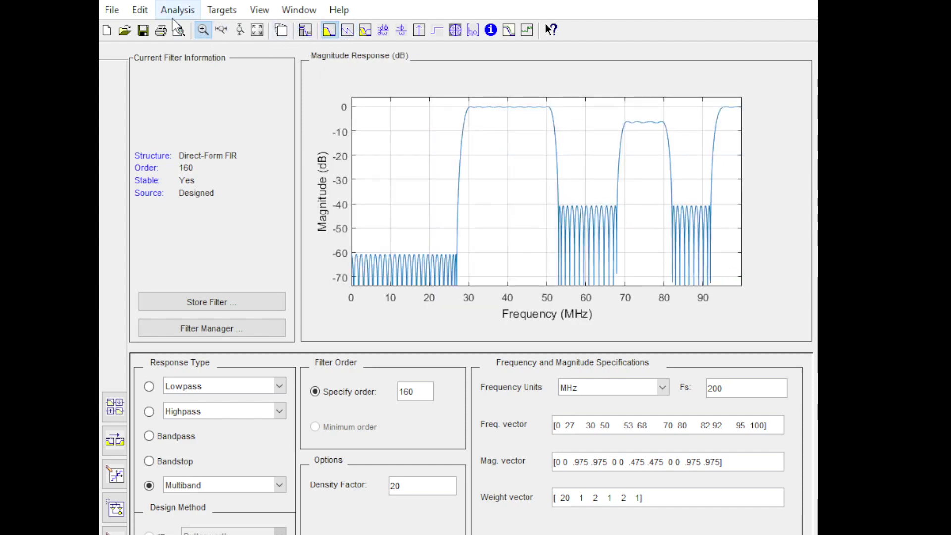